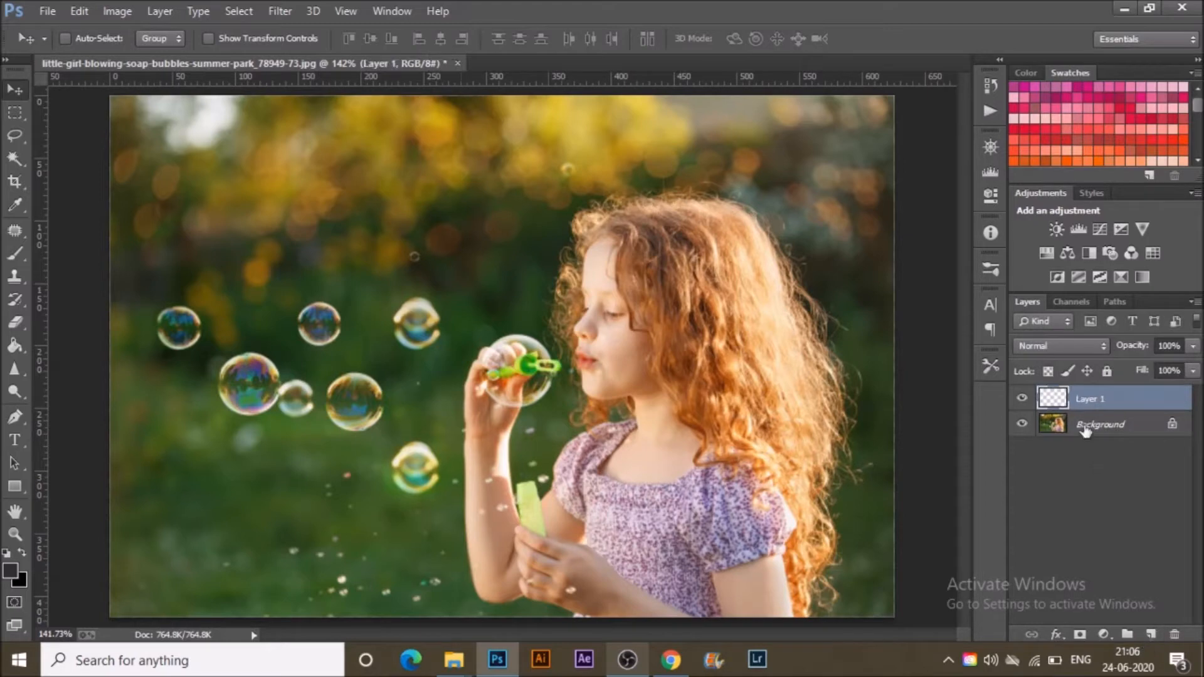
Rename the empty layer above the background to Smudge.
{"action": "double_click", "coordinate": [1091, 399]}
{"action": "type", "text": "Smudge"}
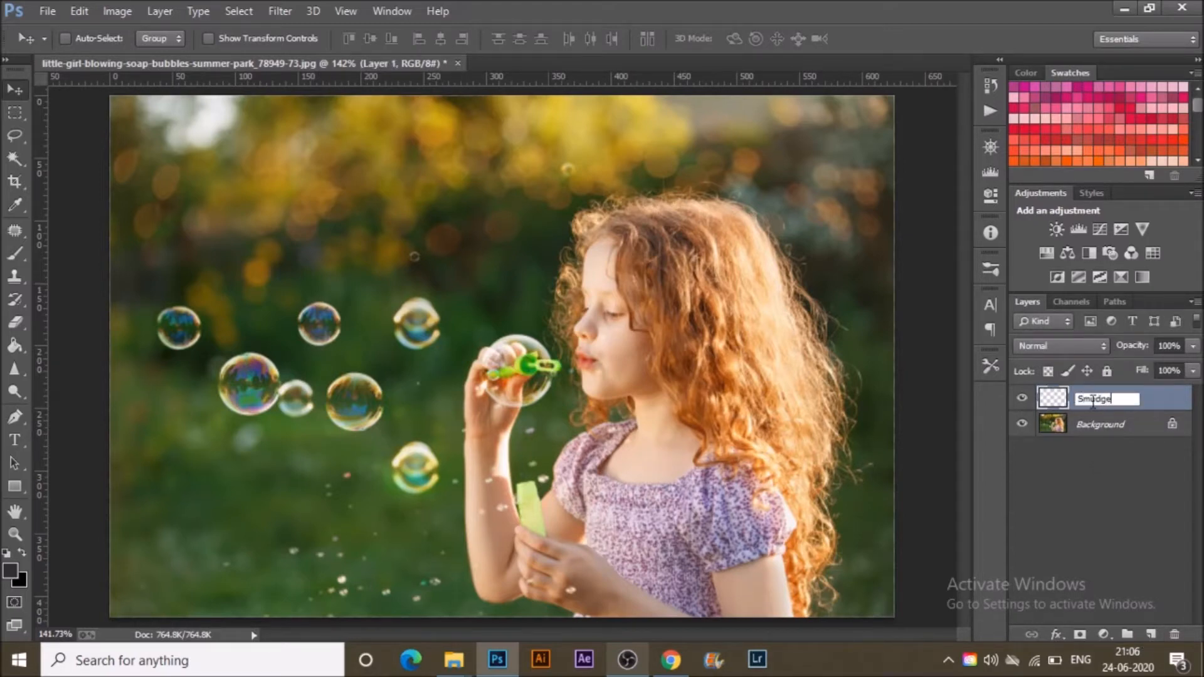
{"action": "key", "text": "Return"}
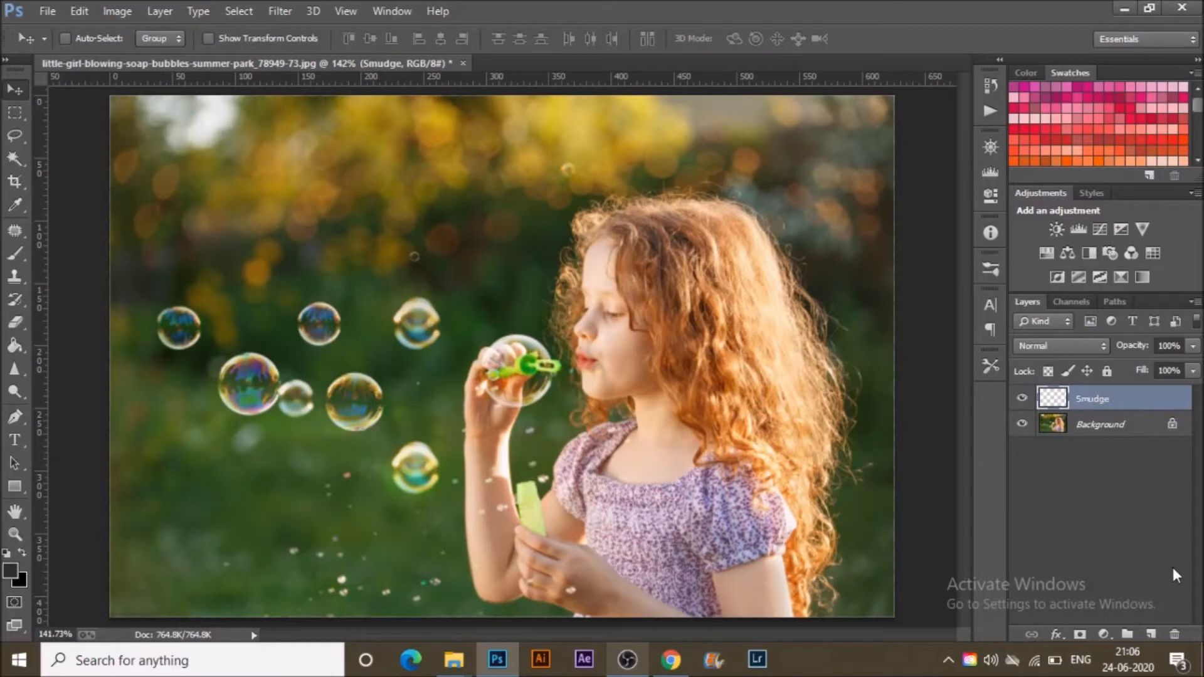
Add a new layer above Smudge and name it Blur.
{"action": "left_click", "coordinate": [1157, 632]}
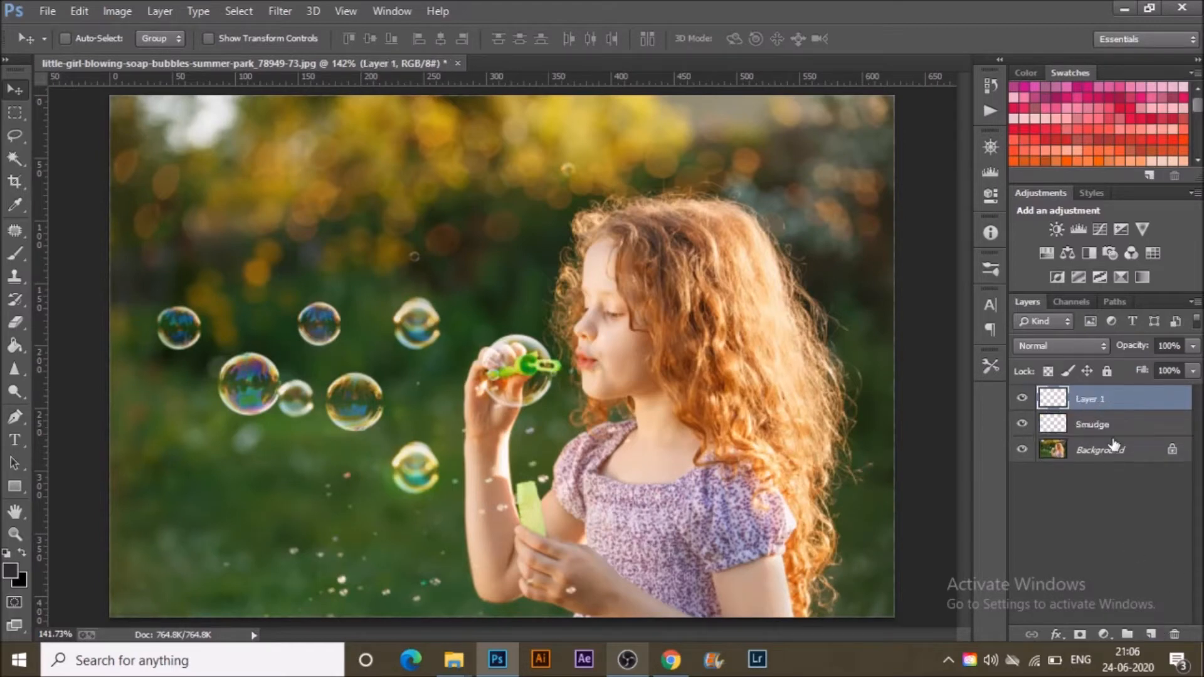
{"action": "double_click", "coordinate": [1091, 398]}
{"action": "type", "text": "Blur"}
{"action": "key", "text": "Return"}
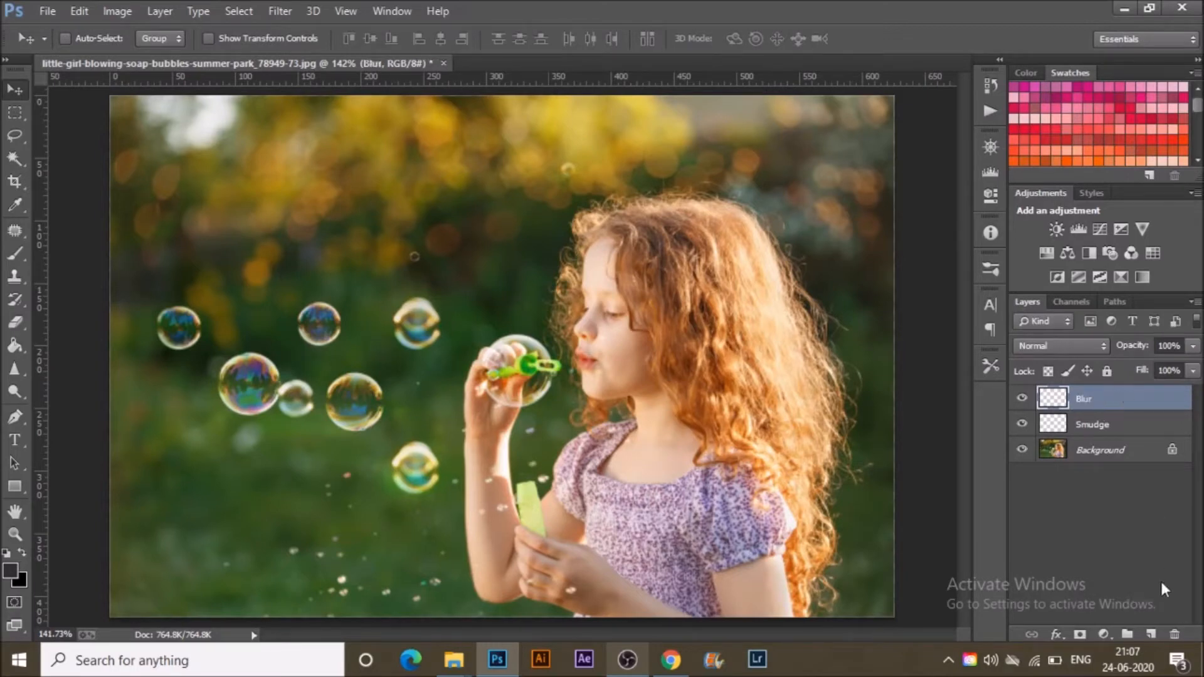
Add a new top layer named Sharpen and reorder the stack so Blur sits directly below Smudge.
{"action": "left_click", "coordinate": [1150, 635]}
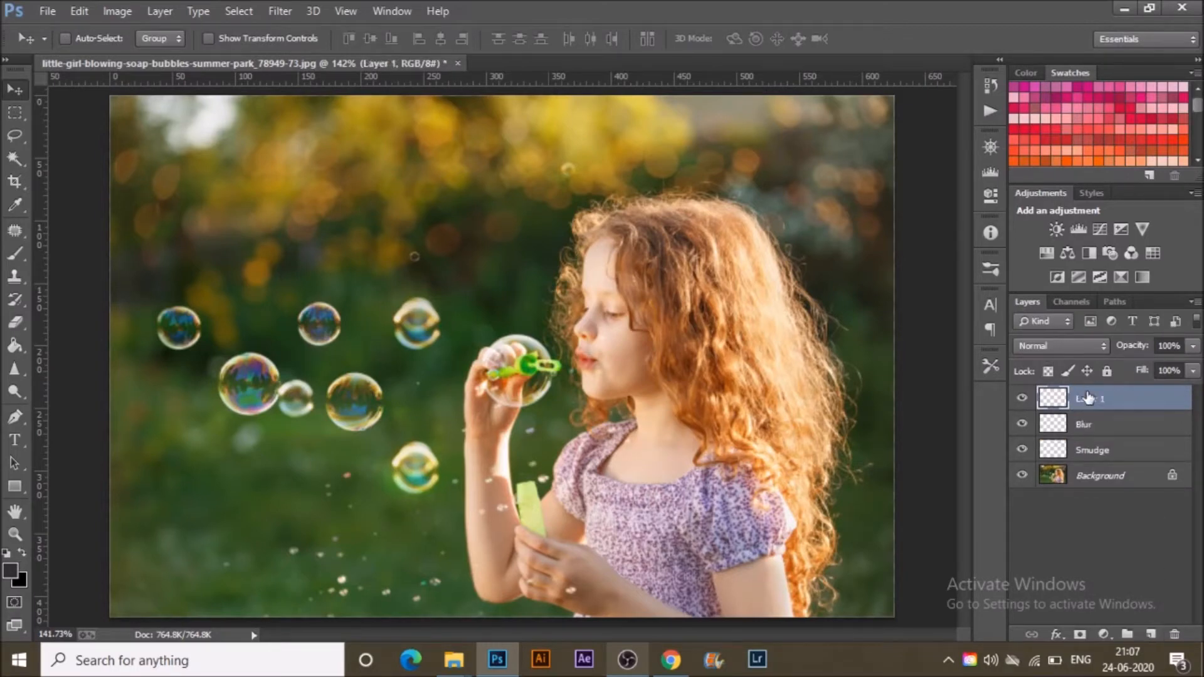
{"action": "double_click", "coordinate": [1095, 398]}
{"action": "type", "text": "Sharpen"}
{"action": "key", "text": "Return"}
{"action": "mouse_move", "coordinate": [1095, 400]}
{"action": "left_mouse_down"}
{"action": "mouse_move", "coordinate": [1101, 426]}
{"action": "mouse_move", "coordinate": [1114, 426]}
{"action": "mouse_move", "coordinate": [1112, 399]}
{"action": "mouse_move", "coordinate": [1102, 459]}
{"action": "left_mouse_up"}
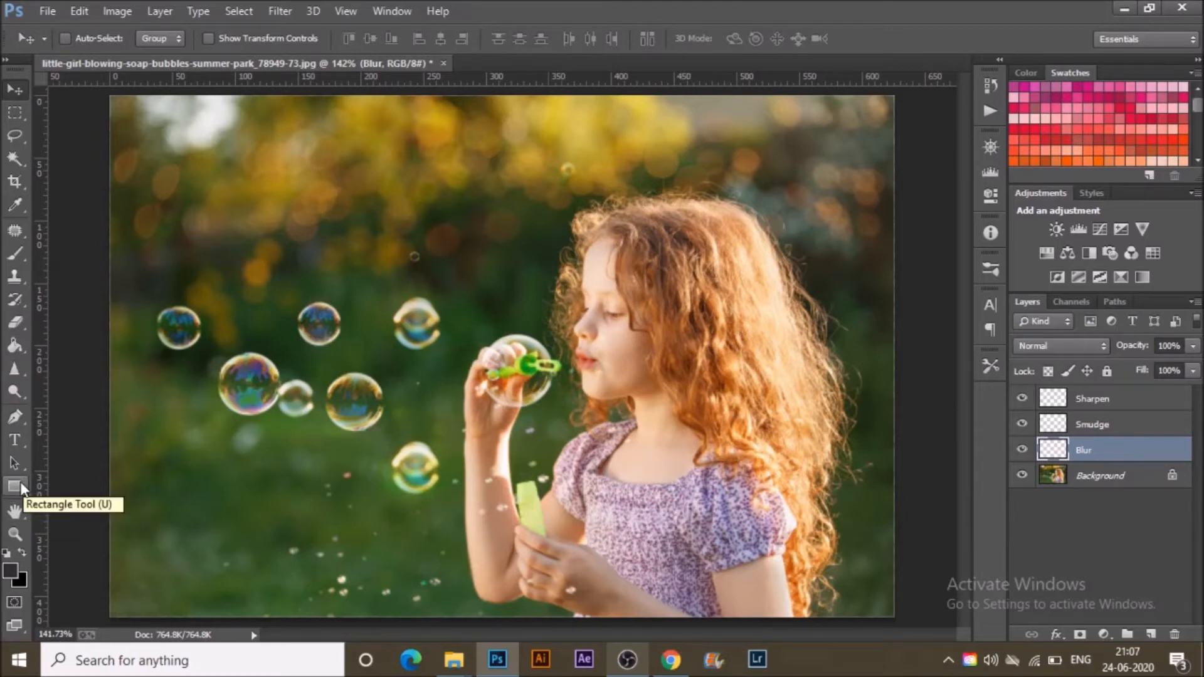
{"action": "left_click", "coordinate": [16, 369]}
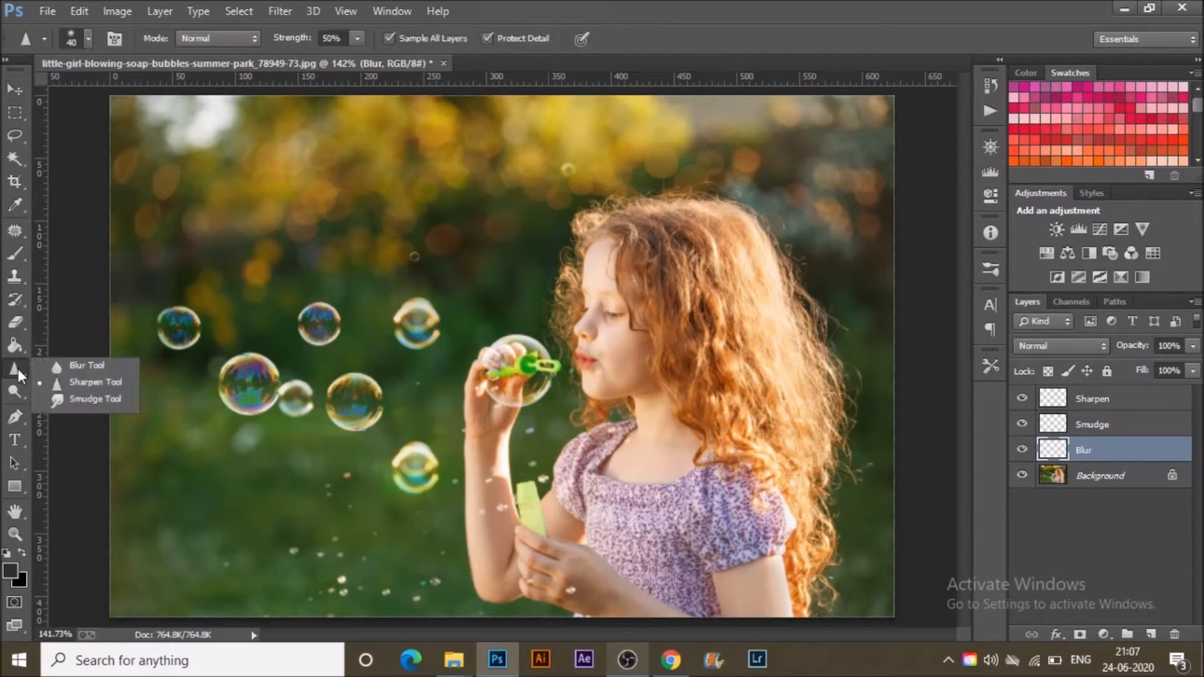
{"action": "left_click", "coordinate": [63, 404]}
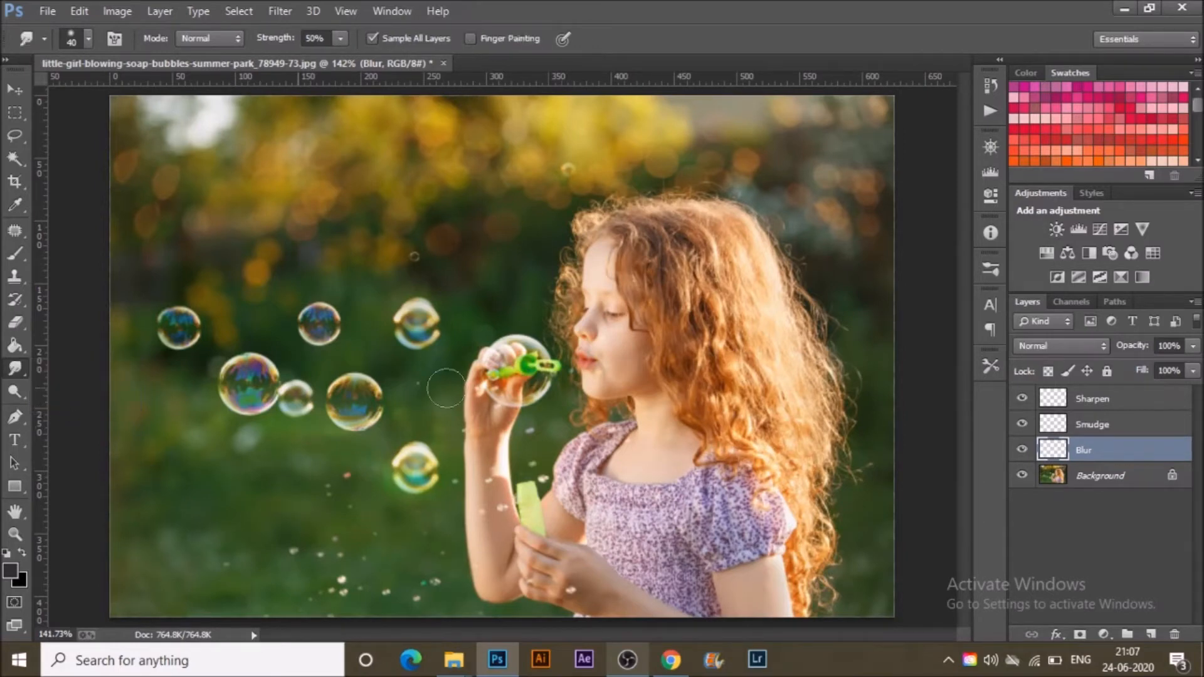
{"action": "left_click", "coordinate": [1132, 430]}
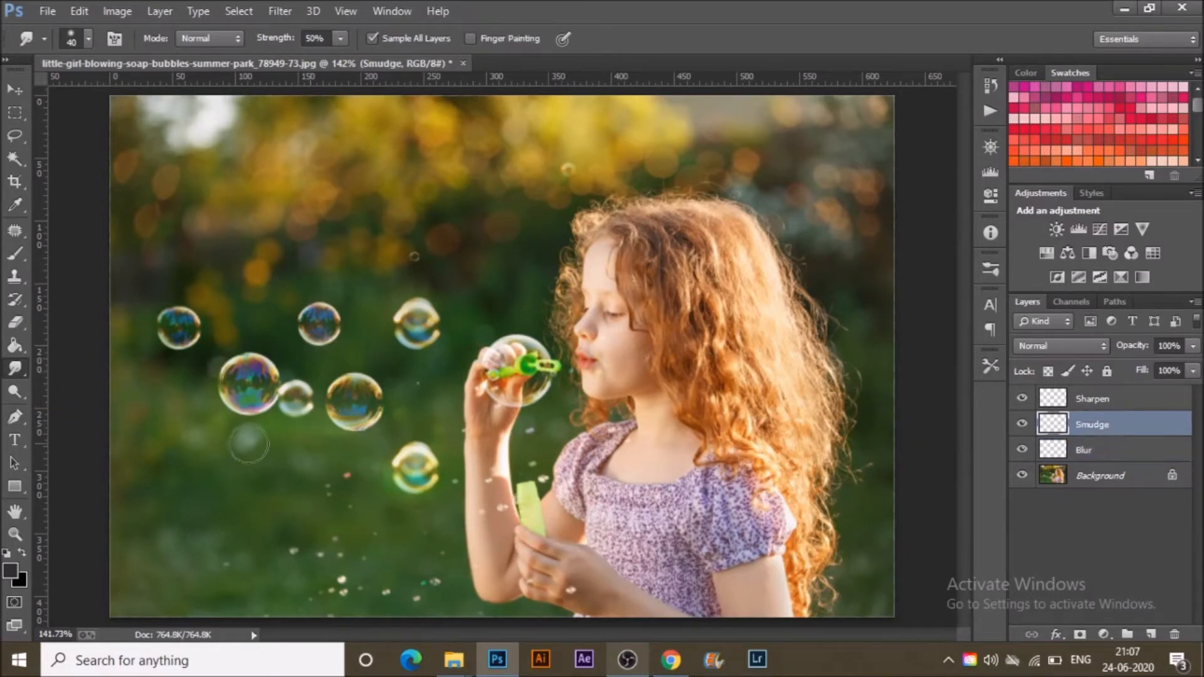
On the Blur layer, soften the background, hair, dress and hands with the Blur tool sampling all layers, and compare with the layer hidden.
{"action": "left_click", "coordinate": [18, 368]}
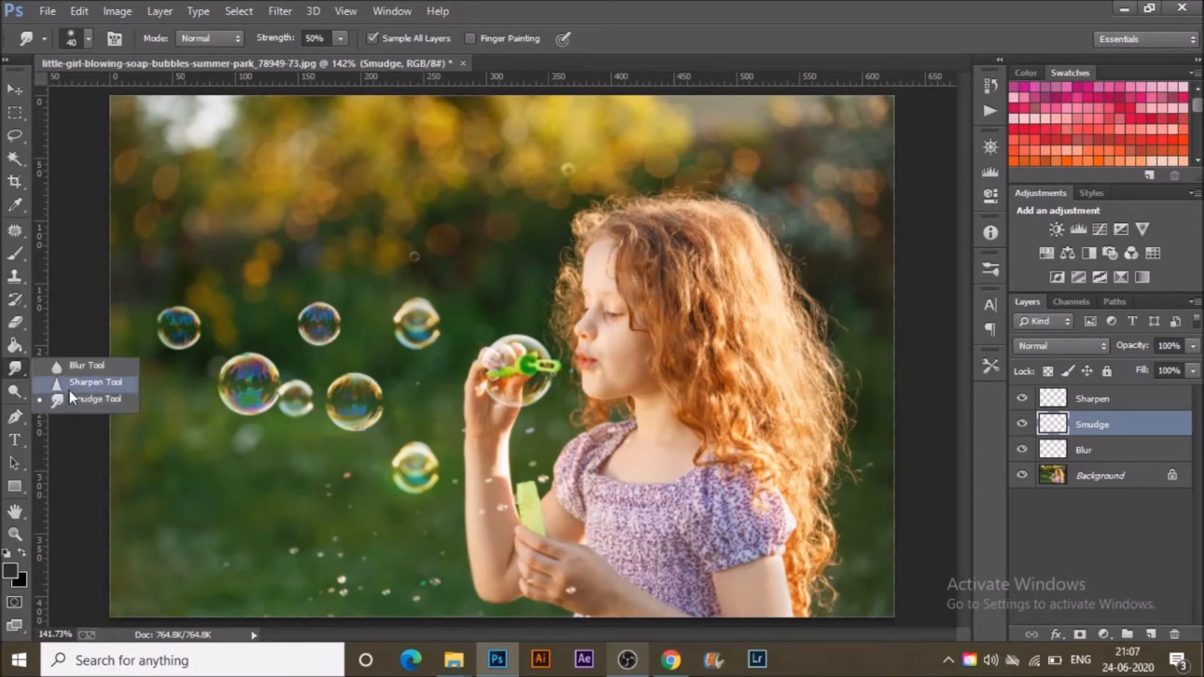
{"action": "left_click", "coordinate": [80, 368]}
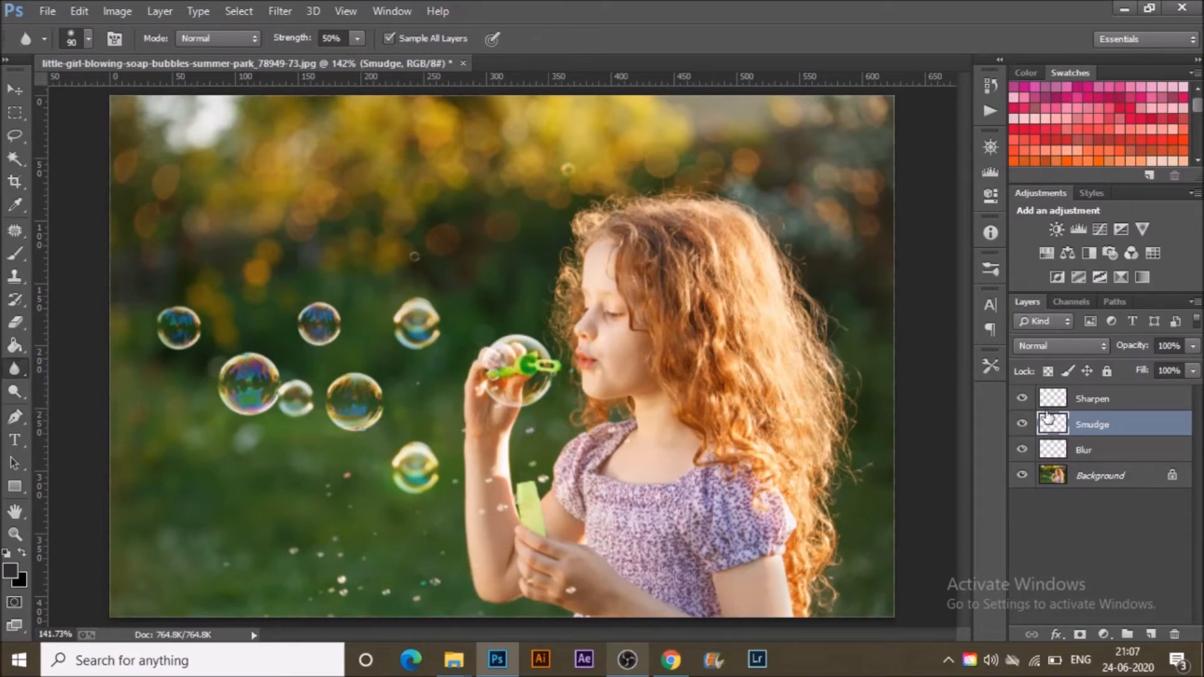
{"action": "left_click", "coordinate": [1086, 451]}
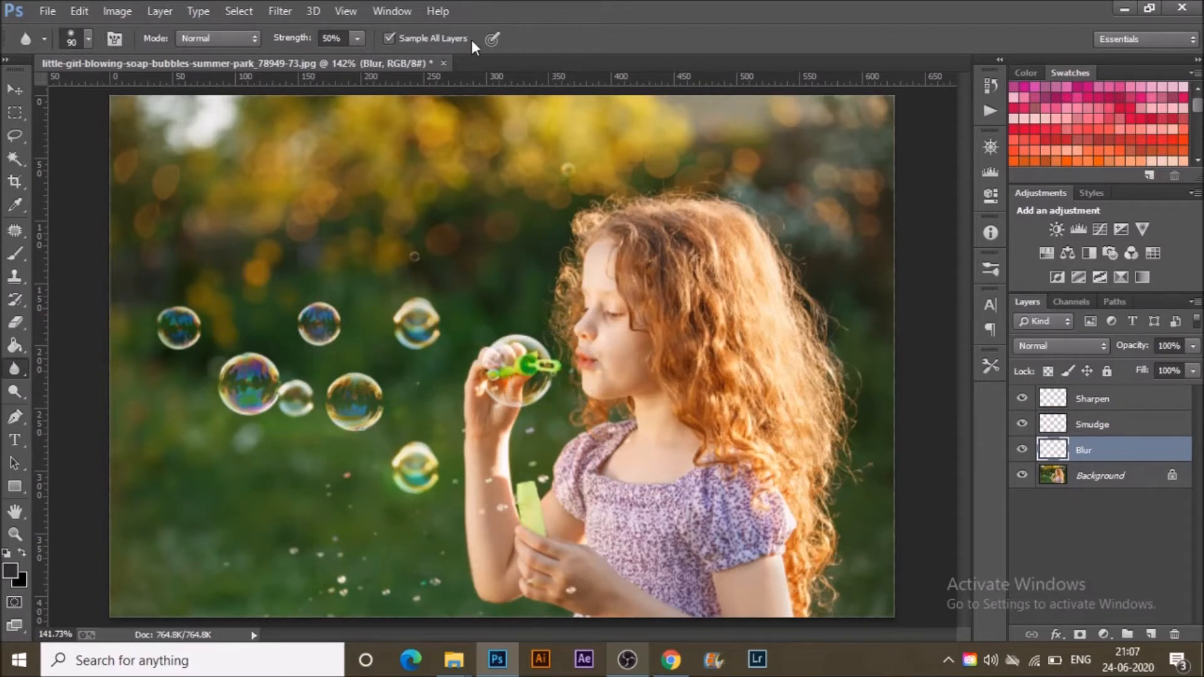
{"action": "left_click", "coordinate": [424, 39]}
{"action": "left_click", "coordinate": [424, 39]}
{"action": "left_click", "coordinate": [389, 38]}
{"action": "left_click", "coordinate": [443, 38]}
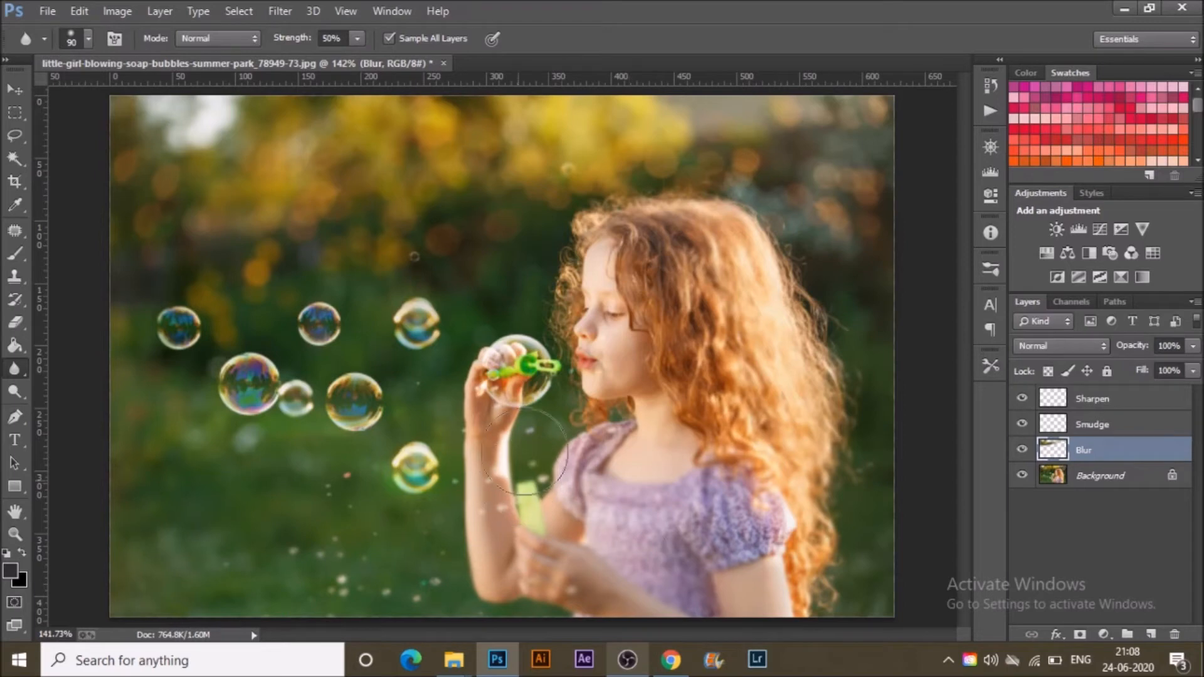
{"action": "mouse_move", "coordinate": [851, 228]}
{"action": "left_mouse_down"}
{"action": "mouse_move", "coordinate": [900, 358]}
{"action": "mouse_move", "coordinate": [690, 152]}
{"action": "mouse_move", "coordinate": [708, 184]}
{"action": "mouse_move", "coordinate": [722, 161]}
{"action": "mouse_move", "coordinate": [853, 101]}
{"action": "mouse_move", "coordinate": [728, 163]}
{"action": "left_mouse_up"}
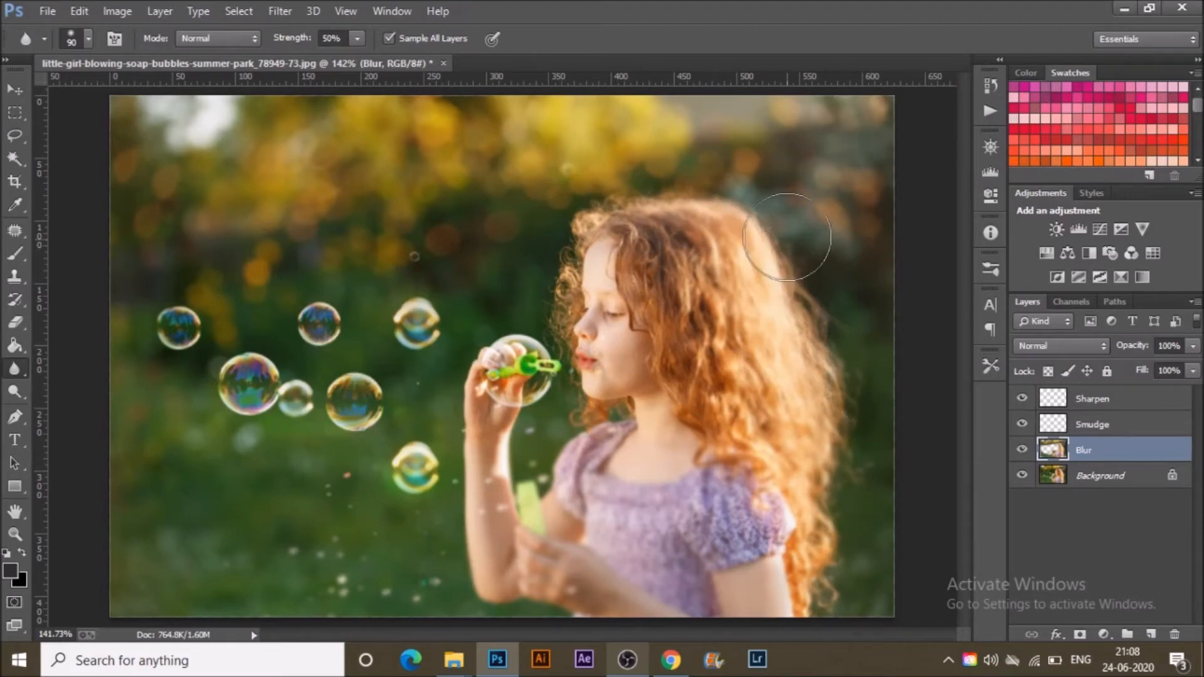
{"action": "left_click", "coordinate": [1022, 450]}
{"action": "left_click", "coordinate": [1022, 449]}
On the Smudge layer, smudge away the small specks on the grass and around the arm, and compare with the layer hidden.
{"action": "left_click", "coordinate": [1122, 432]}
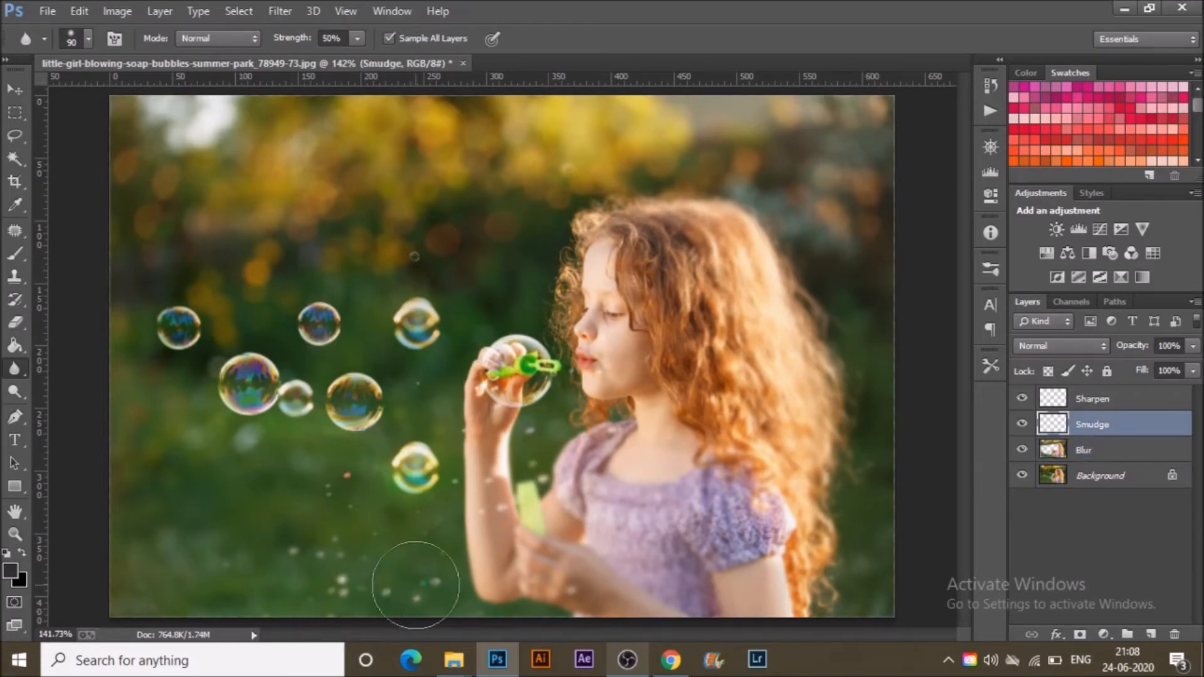
{"action": "right_click", "coordinate": [28, 375]}
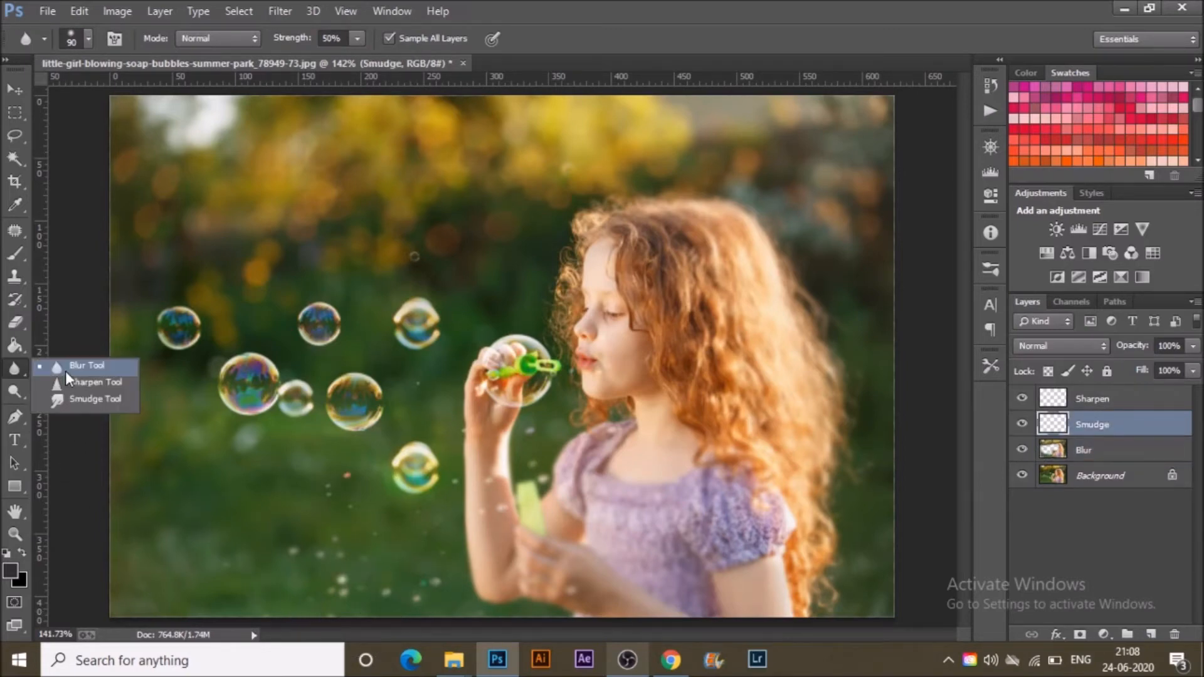
{"action": "left_click", "coordinate": [82, 397]}
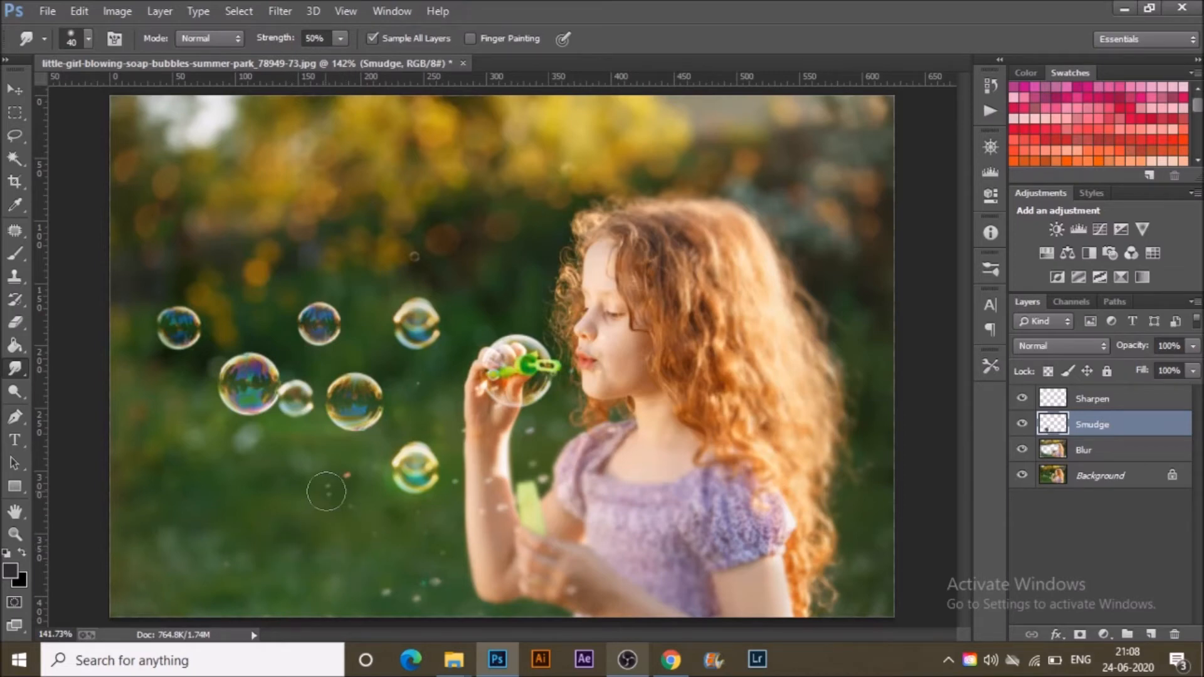
{"action": "mouse_move", "coordinate": [345, 491]}
{"action": "left_mouse_down"}
{"action": "mouse_move", "coordinate": [179, 427]}
{"action": "mouse_move", "coordinate": [223, 452]}
{"action": "mouse_move", "coordinate": [213, 438]}
{"action": "mouse_move", "coordinate": [285, 444]}
{"action": "left_mouse_up"}
{"action": "mouse_move", "coordinate": [254, 495]}
{"action": "left_mouse_down"}
{"action": "mouse_move", "coordinate": [224, 522]}
{"action": "mouse_move", "coordinate": [191, 527]}
{"action": "mouse_move", "coordinate": [256, 574]}
{"action": "left_mouse_up"}
{"action": "mouse_move", "coordinate": [365, 563]}
{"action": "left_mouse_down"}
{"action": "mouse_move", "coordinate": [394, 597]}
{"action": "mouse_move", "coordinate": [379, 583]}
{"action": "mouse_move", "coordinate": [395, 596]}
{"action": "mouse_move", "coordinate": [442, 582]}
{"action": "mouse_move", "coordinate": [439, 594]}
{"action": "mouse_move", "coordinate": [440, 526]}
{"action": "mouse_move", "coordinate": [419, 524]}
{"action": "mouse_move", "coordinate": [457, 506]}
{"action": "mouse_move", "coordinate": [429, 526]}
{"action": "left_mouse_up"}
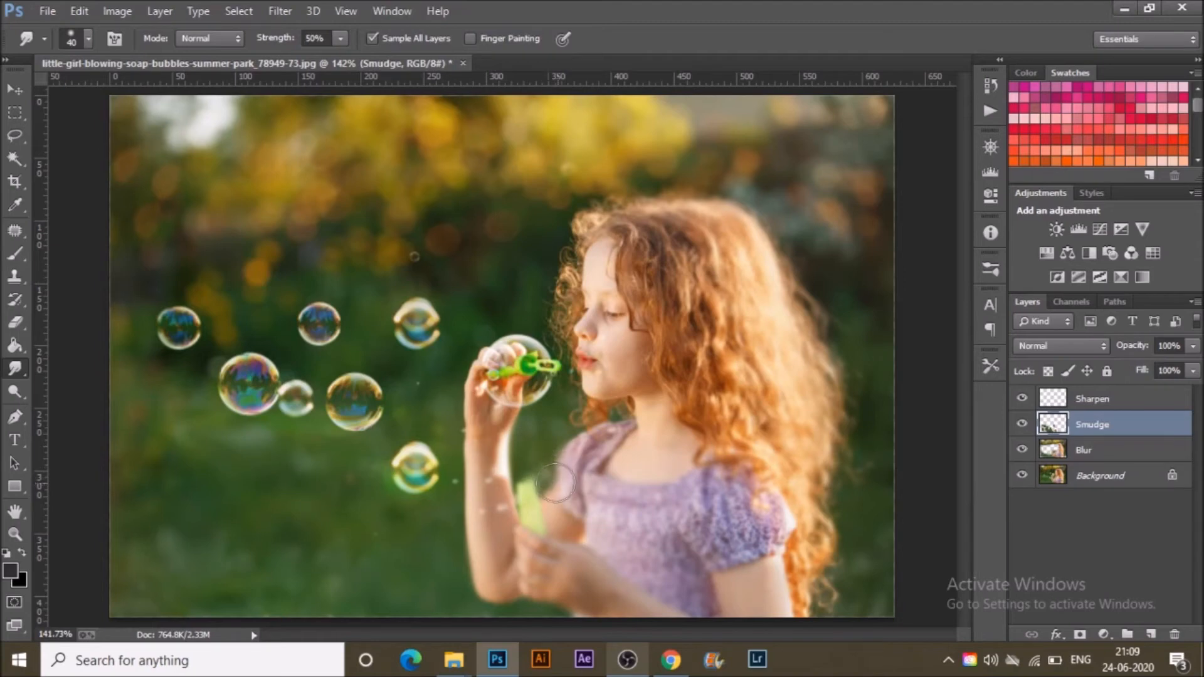
{"action": "left_click_drag", "start_coordinate": [470, 534], "coordinate": [496, 520]}
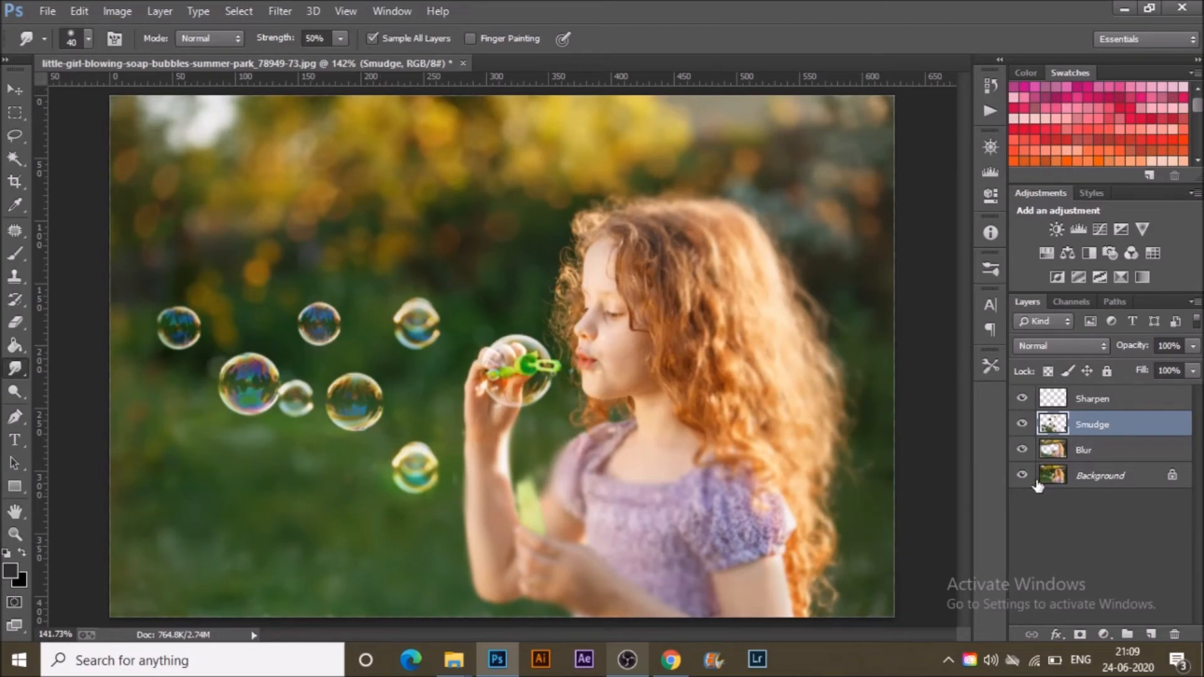
{"action": "left_click", "coordinate": [1024, 424]}
{"action": "left_click", "coordinate": [1024, 424]}
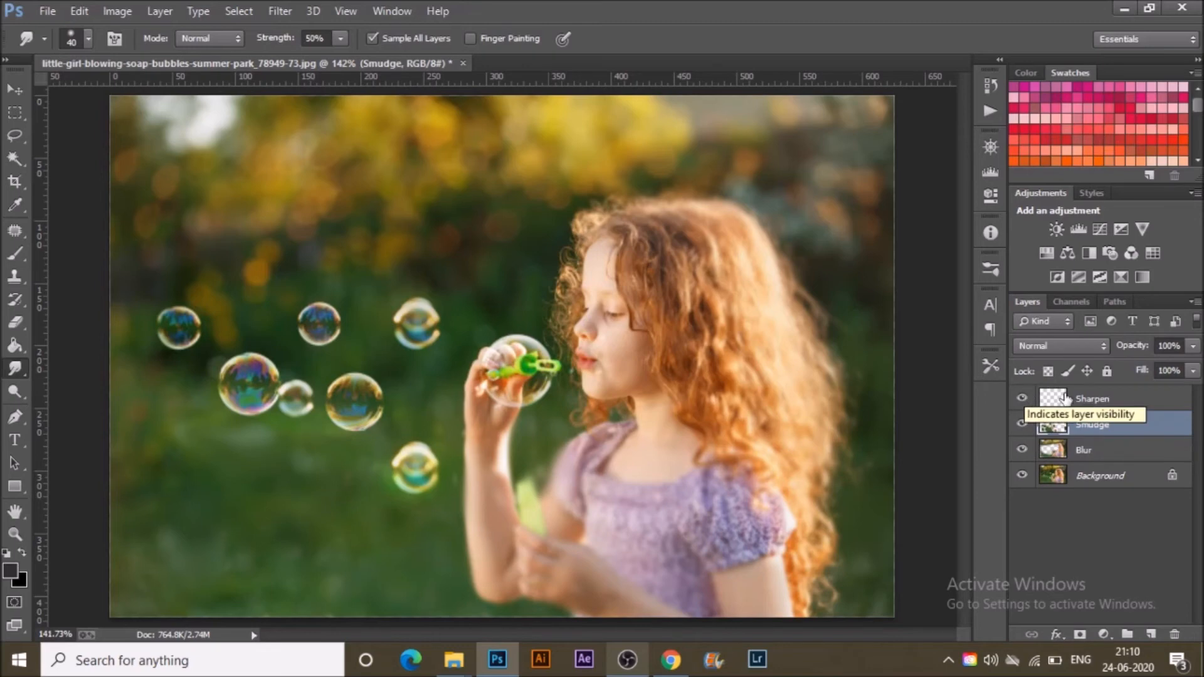
Make the Sharpen layer active and choose the Sharpen tool with Sample All Layers enabled.
{"action": "left_click", "coordinate": [1136, 397]}
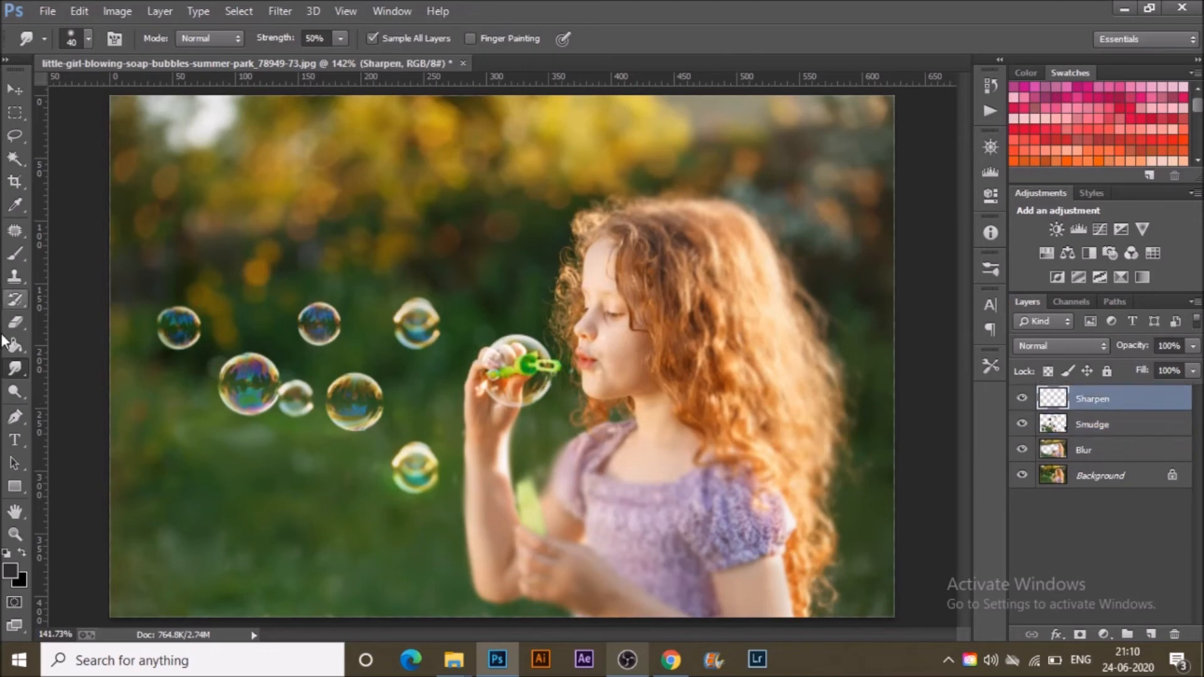
{"action": "right_click", "coordinate": [15, 370]}
{"action": "left_click", "coordinate": [87, 382]}
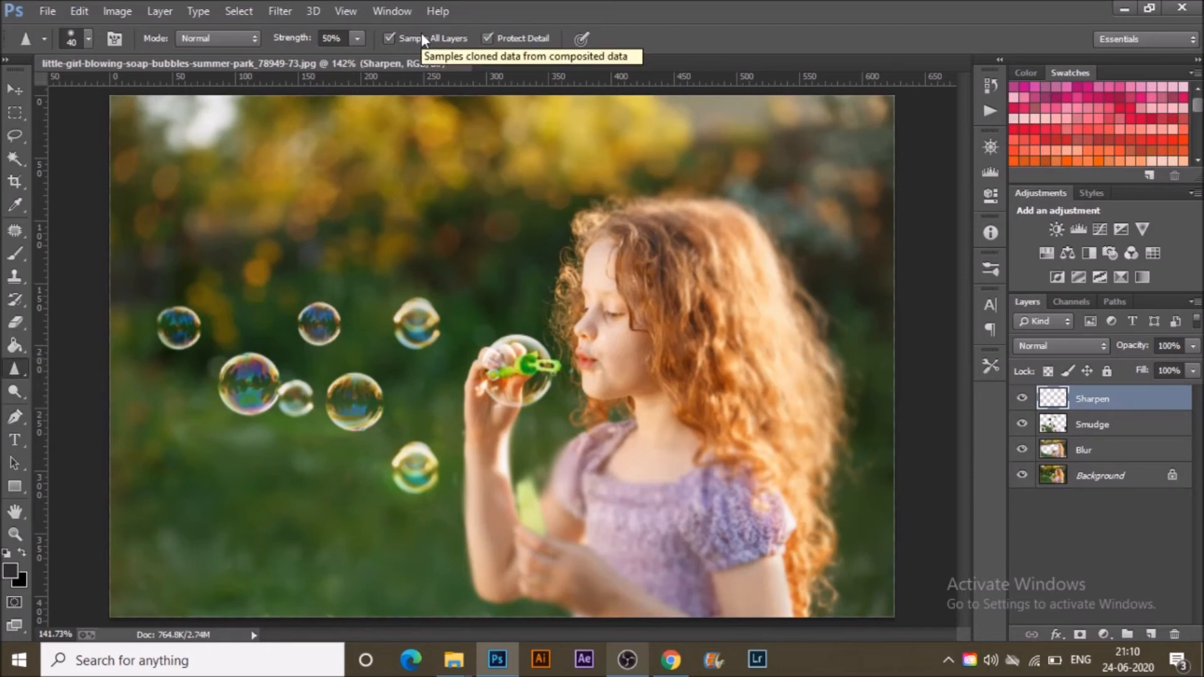
{"action": "right_click", "coordinate": [18, 368]}
{"action": "left_click", "coordinate": [54, 398]}
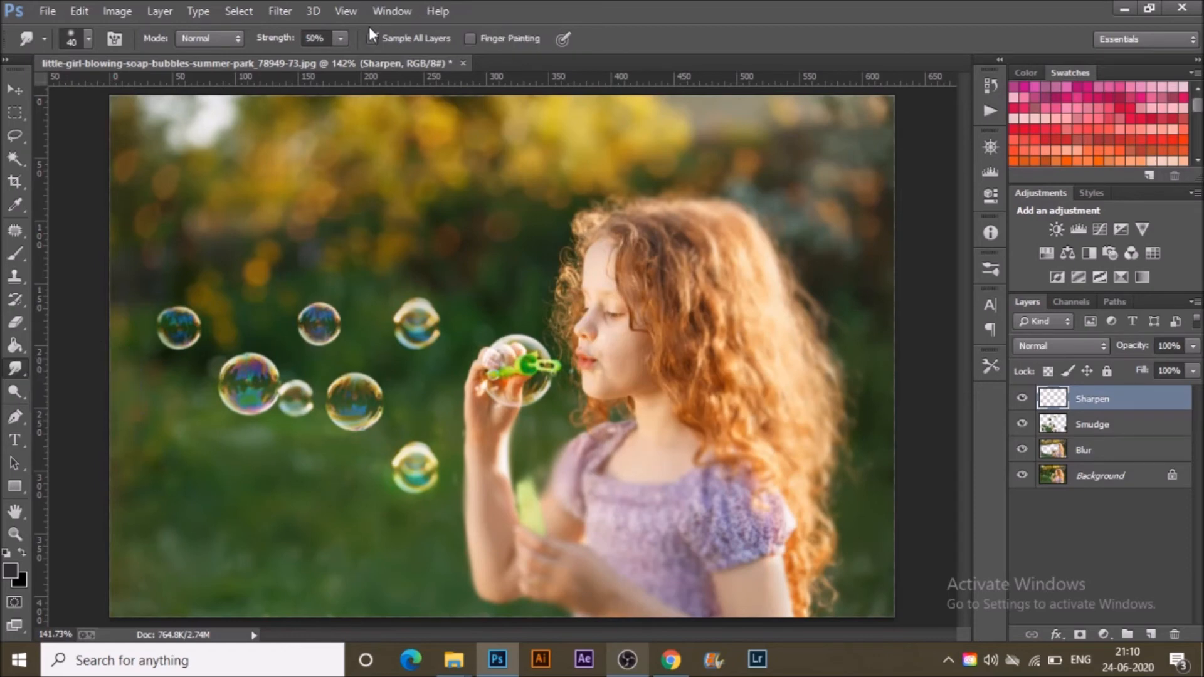
{"action": "right_click", "coordinate": [15, 370]}
{"action": "left_click", "coordinate": [54, 384]}
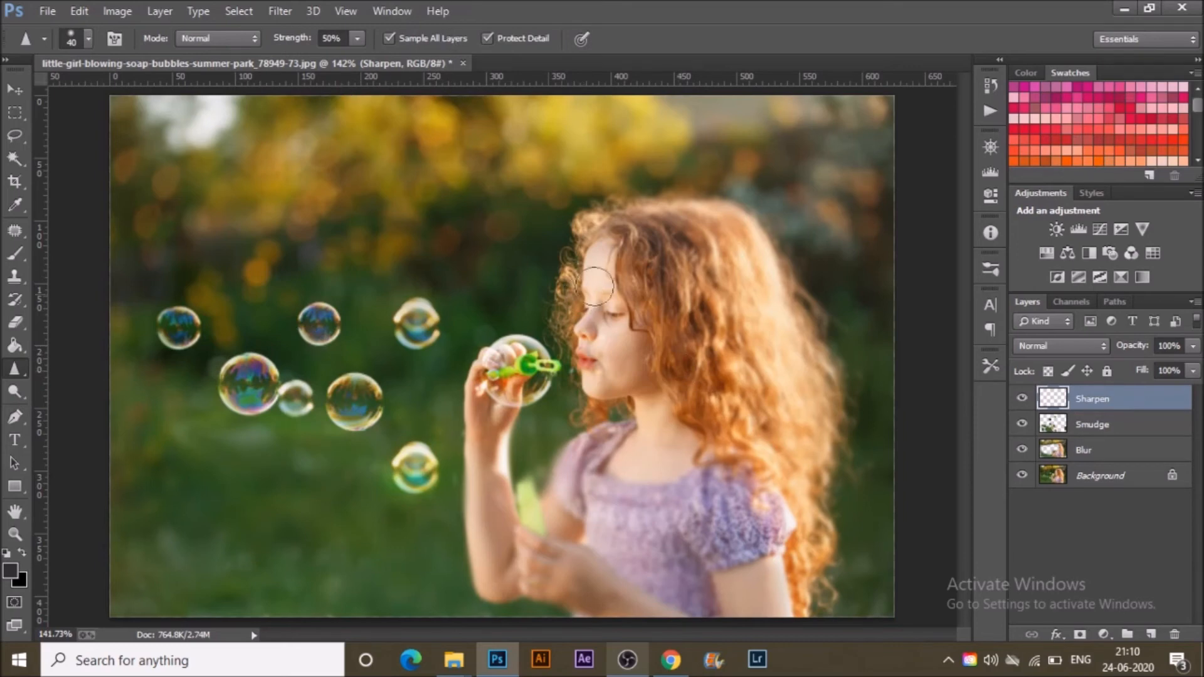
Try sharpening the girl's face with the Sharpen tool, and undo the strokes.
{"action": "mouse_move", "coordinate": [624, 222]}
{"action": "left_mouse_down"}
{"action": "mouse_move", "coordinate": [662, 342]}
{"action": "mouse_move", "coordinate": [599, 368]}
{"action": "mouse_move", "coordinate": [590, 399]}
{"action": "mouse_move", "coordinate": [607, 294]}
{"action": "mouse_move", "coordinate": [618, 310]}
{"action": "left_mouse_up"}
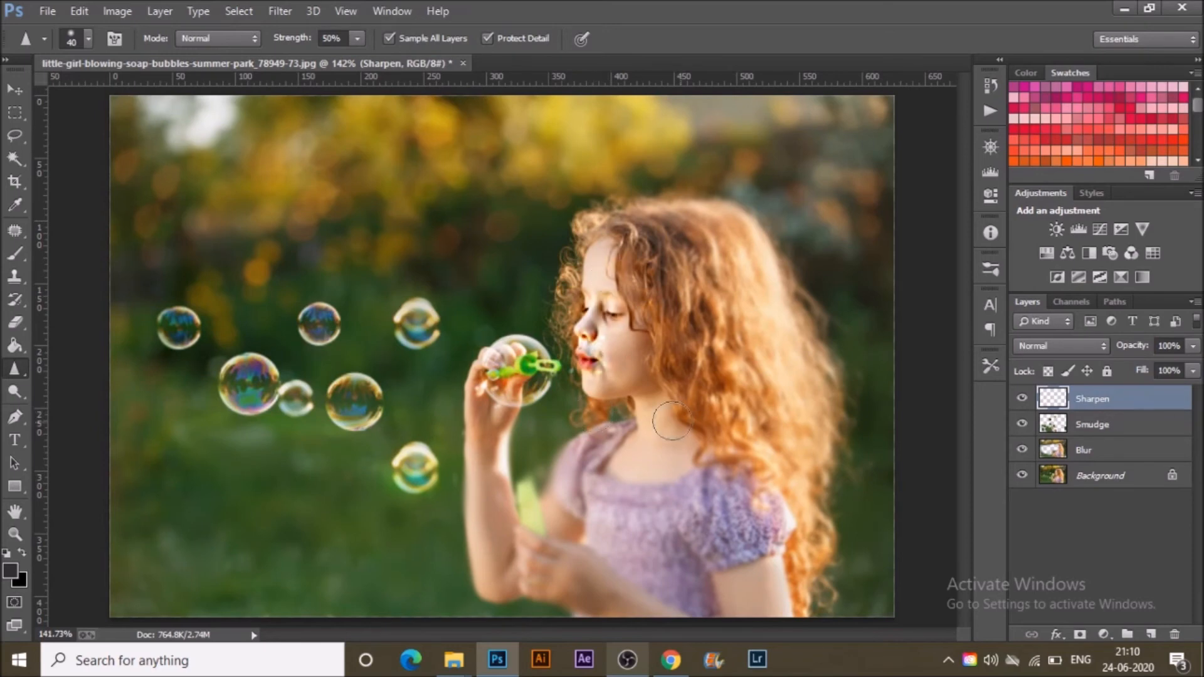
{"action": "mouse_move", "coordinate": [632, 364]}
{"action": "left_mouse_down"}
{"action": "mouse_move", "coordinate": [576, 288]}
{"action": "mouse_move", "coordinate": [587, 228]}
{"action": "mouse_move", "coordinate": [615, 220]}
{"action": "mouse_move", "coordinate": [643, 223]}
{"action": "mouse_move", "coordinate": [669, 271]}
{"action": "mouse_move", "coordinate": [689, 355]}
{"action": "left_mouse_up"}
{"action": "key", "text": "ctrl+alt+z"}
{"action": "key", "text": "ctrl+alt+z"}
{"action": "key", "text": "ctrl+alt+z"}
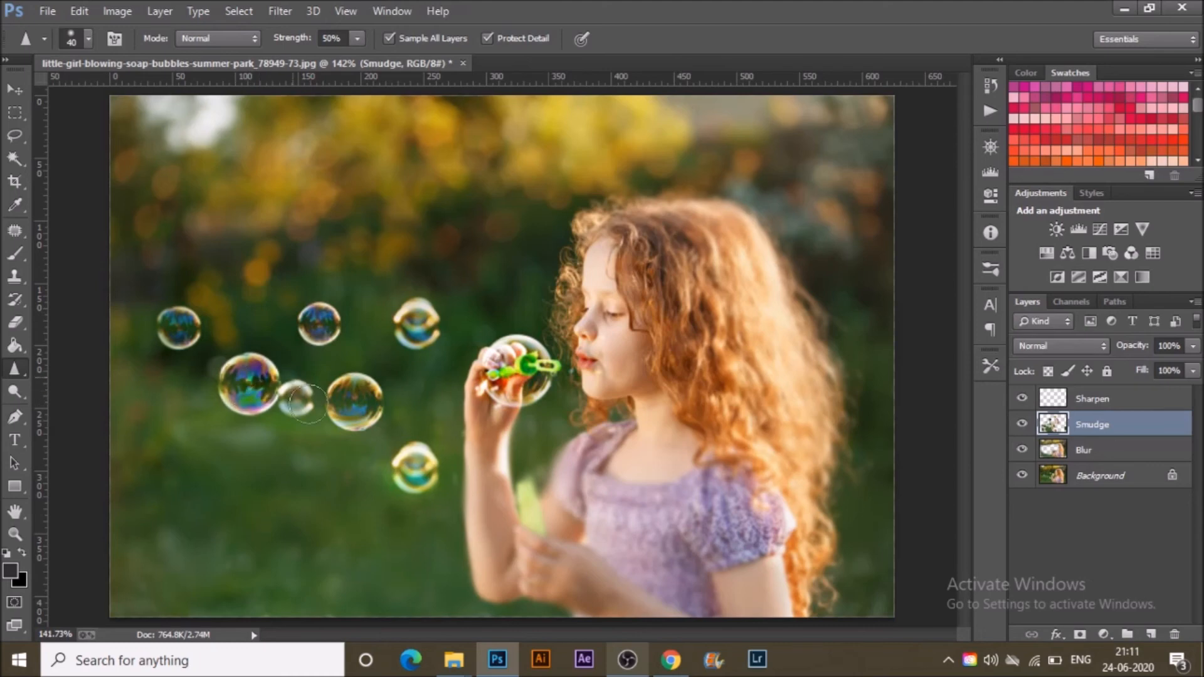
Sharpen the floating soap bubbles with the Sharpen tool, first on the Smudge layer and then on the Sharpen layer.
{"action": "left_click_drag", "start_coordinate": [308, 404], "coordinate": [241, 379]}
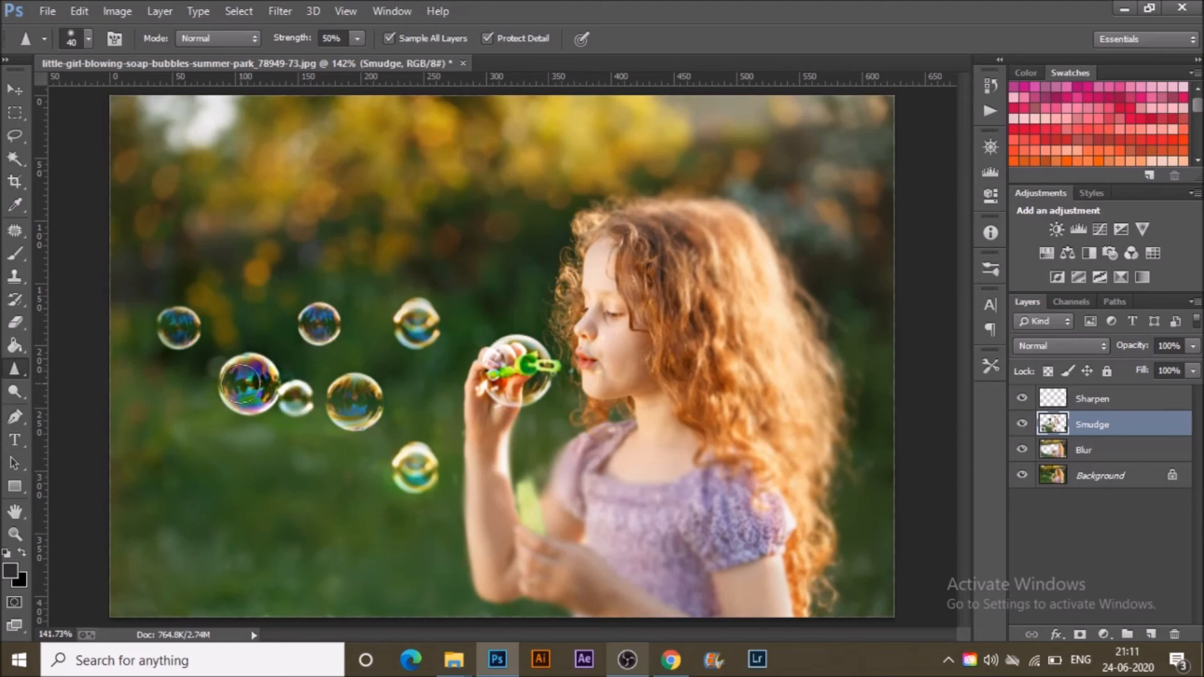
{"action": "mouse_move", "coordinate": [190, 337]}
{"action": "left_mouse_down"}
{"action": "mouse_move", "coordinate": [174, 316]}
{"action": "mouse_move", "coordinate": [197, 313]}
{"action": "mouse_move", "coordinate": [179, 327]}
{"action": "left_mouse_up"}
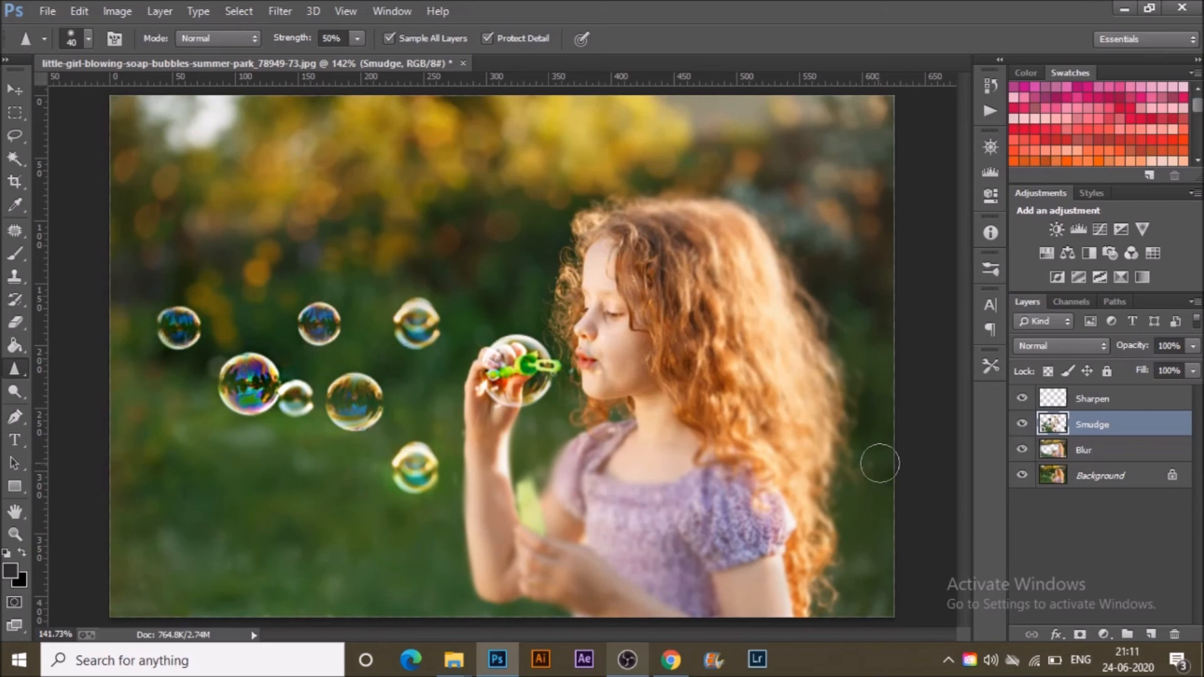
{"action": "left_click", "coordinate": [1088, 402]}
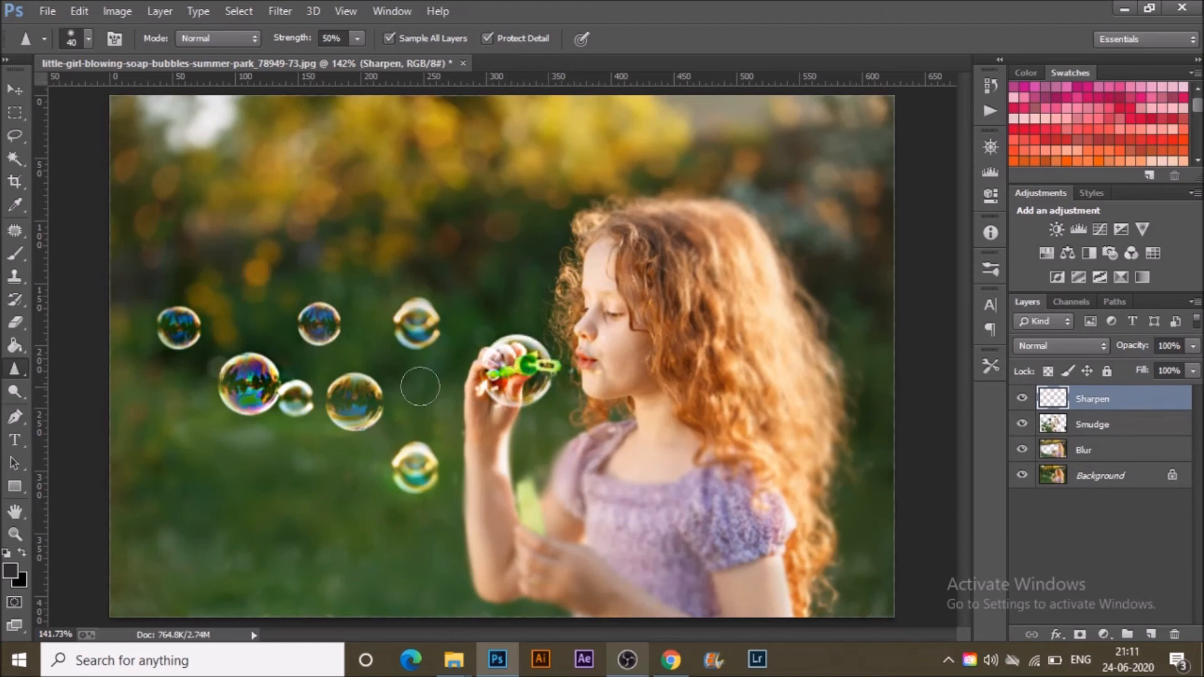
{"action": "mouse_move", "coordinate": [382, 312]}
{"action": "left_mouse_down"}
{"action": "mouse_move", "coordinate": [419, 319]}
{"action": "mouse_move", "coordinate": [416, 347]}
{"action": "left_mouse_up"}
{"action": "mouse_move", "coordinate": [344, 387]}
{"action": "left_mouse_down"}
{"action": "mouse_move", "coordinate": [358, 396]}
{"action": "mouse_move", "coordinate": [349, 384]}
{"action": "left_mouse_up"}
{"action": "mouse_move", "coordinate": [408, 472]}
{"action": "left_mouse_down"}
{"action": "mouse_move", "coordinate": [419, 464]}
{"action": "mouse_move", "coordinate": [413, 488]}
{"action": "left_mouse_up"}
{"action": "mouse_move", "coordinate": [253, 366]}
{"action": "left_mouse_down"}
{"action": "mouse_move", "coordinate": [308, 397]}
{"action": "mouse_move", "coordinate": [282, 412]}
{"action": "left_mouse_up"}
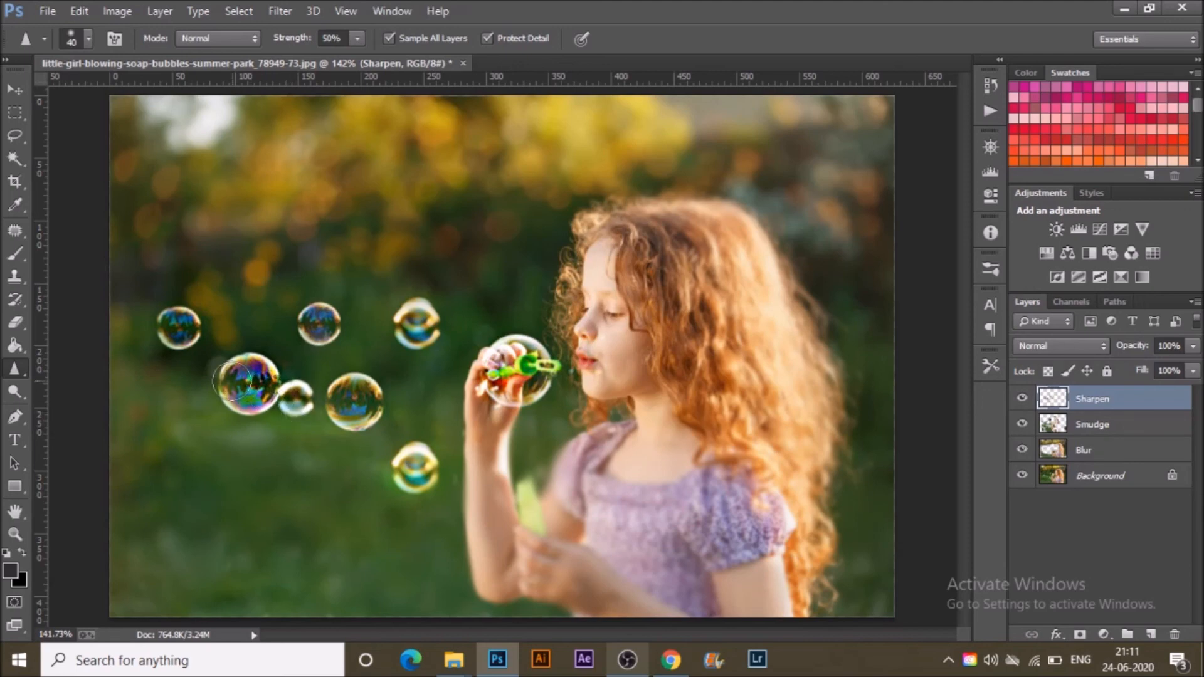
{"action": "left_click_drag", "start_coordinate": [155, 323], "coordinate": [180, 340]}
Hide the Sharpen, Smudge and Blur layers one by one to compare with the original photo, and show all three again.
{"action": "left_click", "coordinate": [1023, 400]}
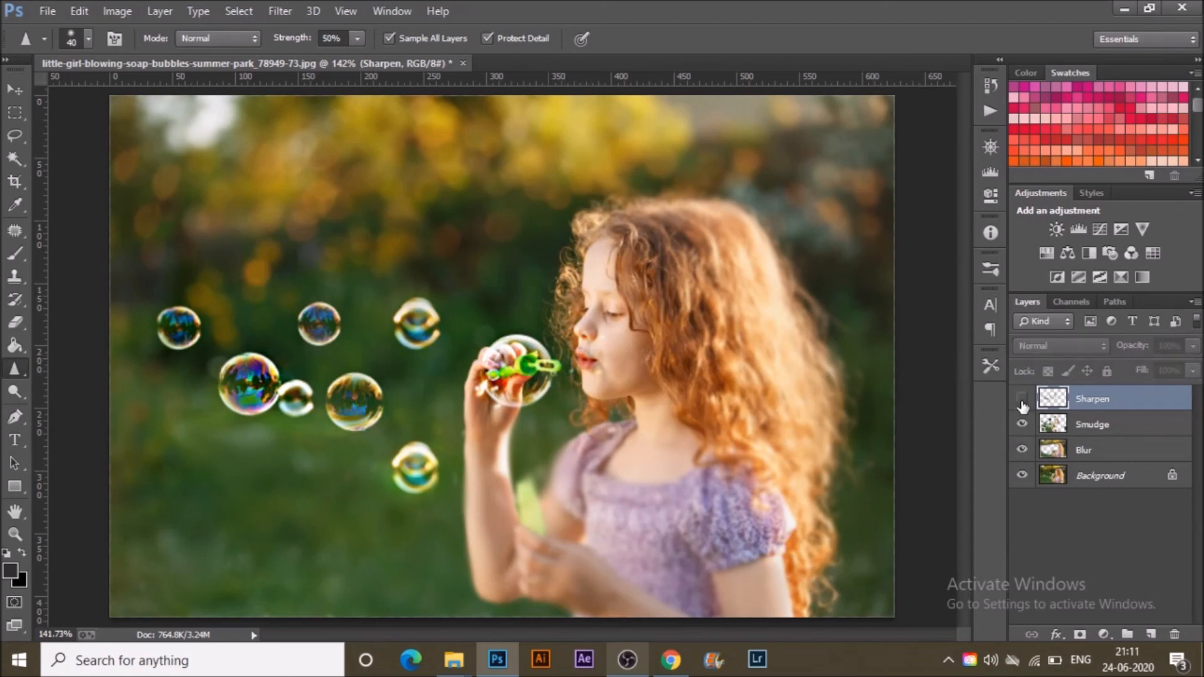
{"action": "left_click", "coordinate": [1022, 425]}
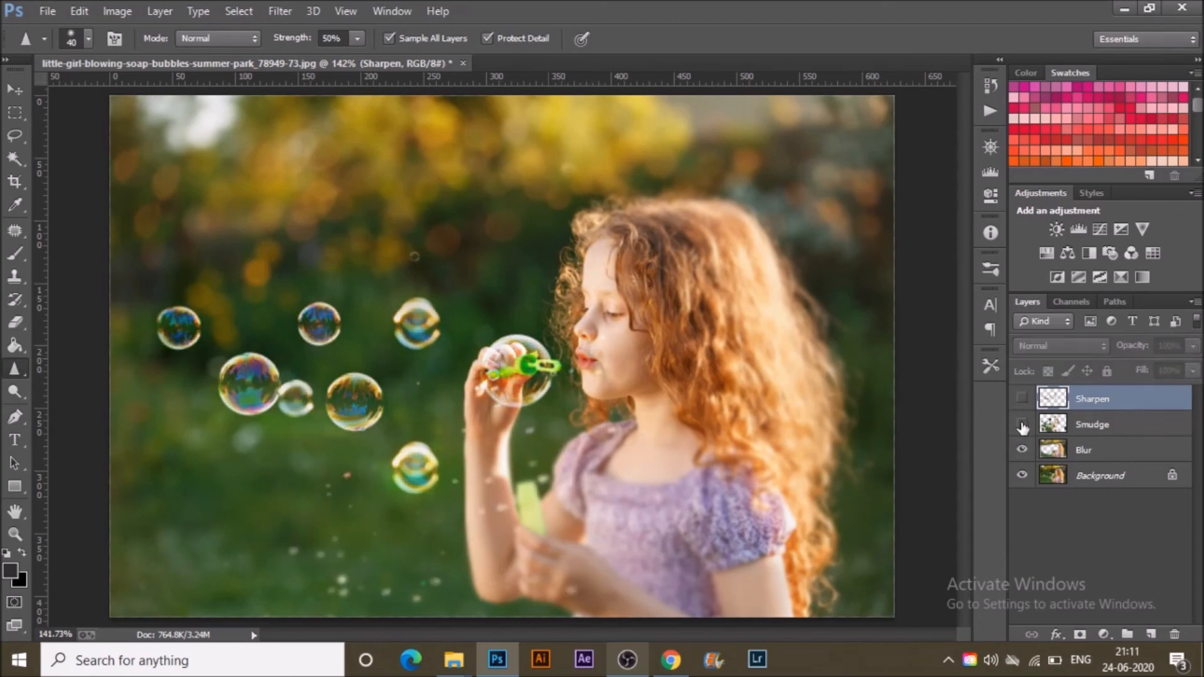
{"action": "left_click", "coordinate": [1022, 451]}
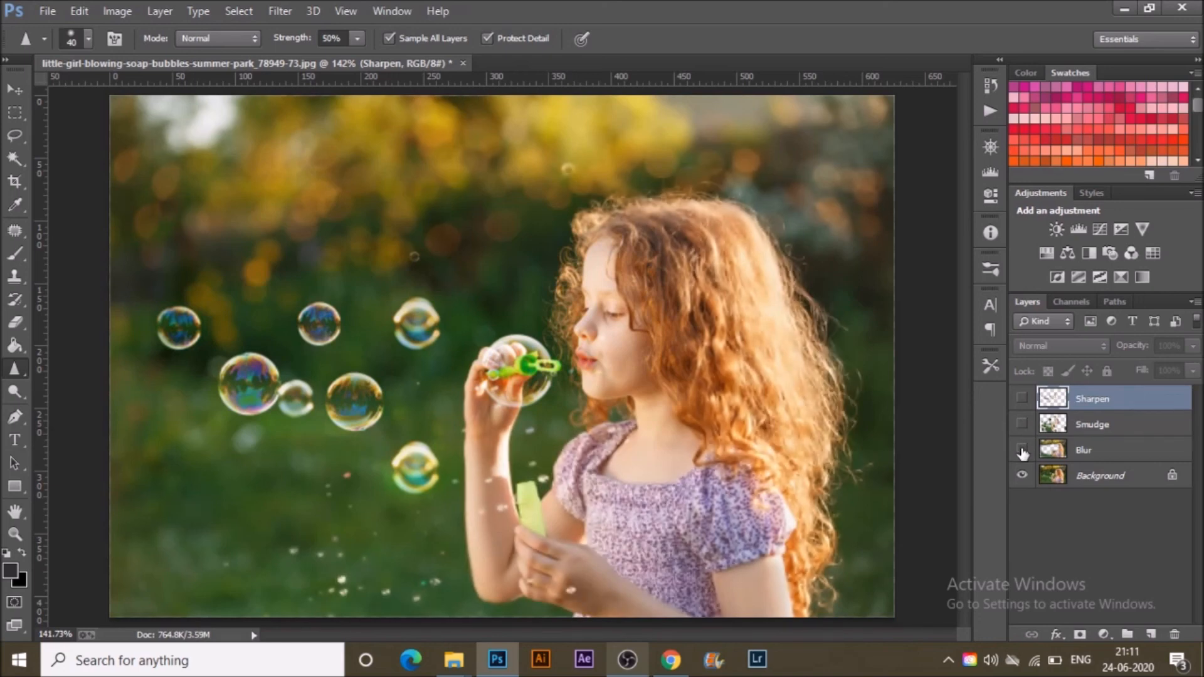
{"action": "left_click_drag", "start_coordinate": [1022, 452], "coordinate": [1021, 400]}
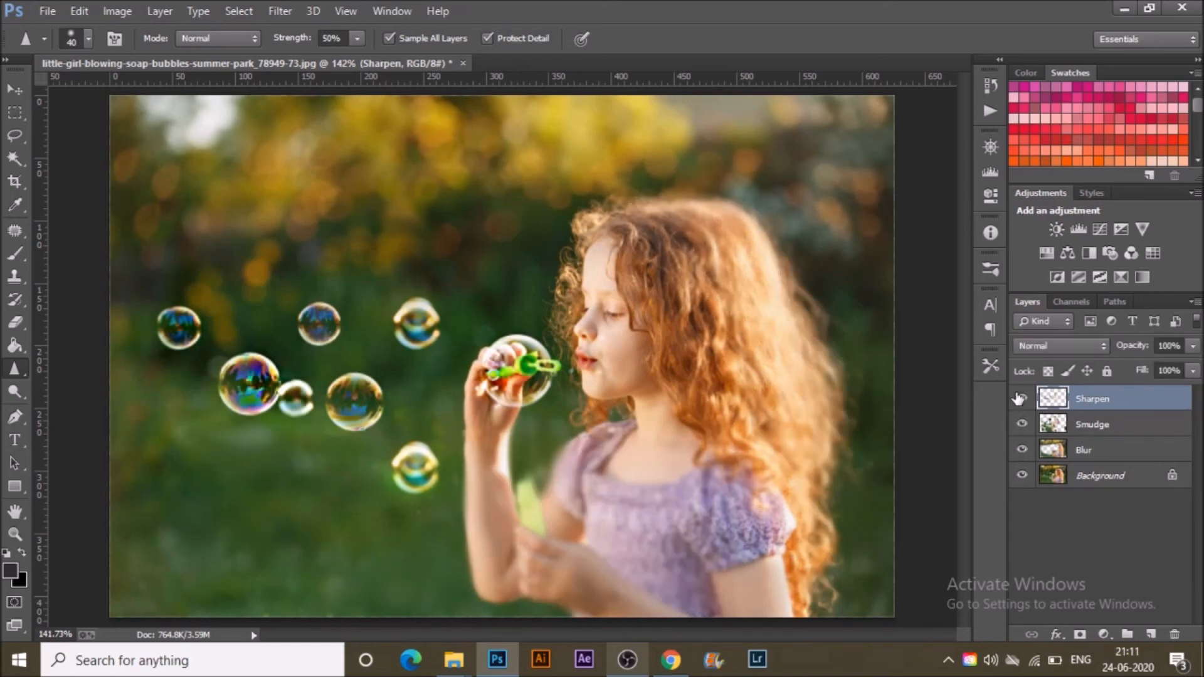